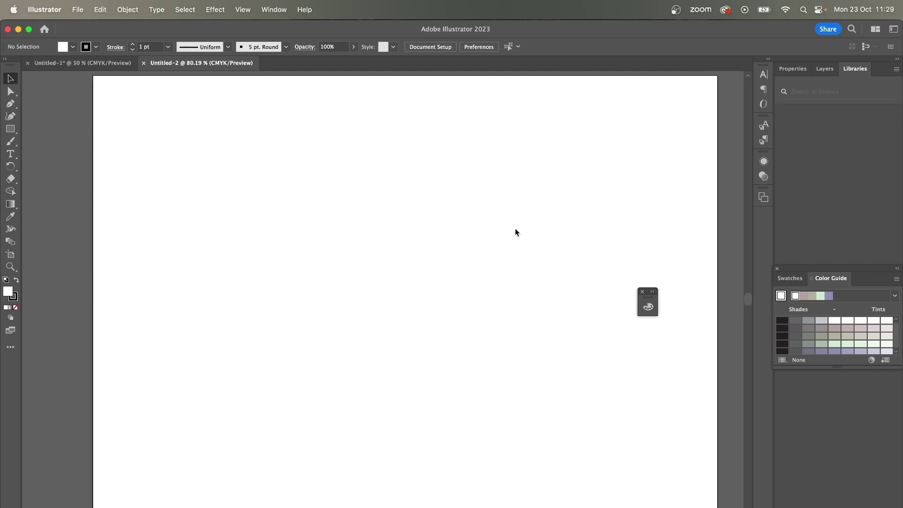
# Step: Type 'metal' and 'type' on two lines and set them in Sneakers Pro Medium Oblique
pyautogui.click(11, 155)
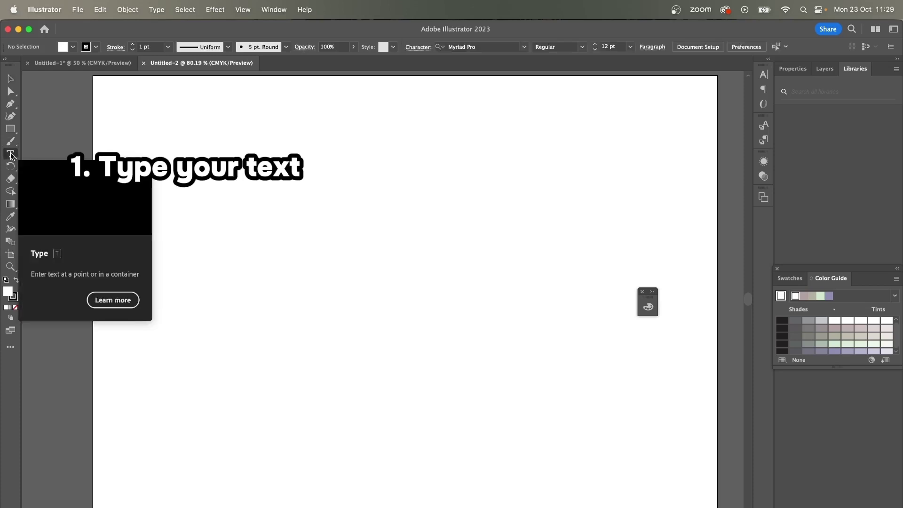
pyautogui.click(303, 244)
pyautogui.write('metal')
pyautogui.press('Return')
pyautogui.write('type')
pyautogui.press('super+a')
pyautogui.click(399, 46)
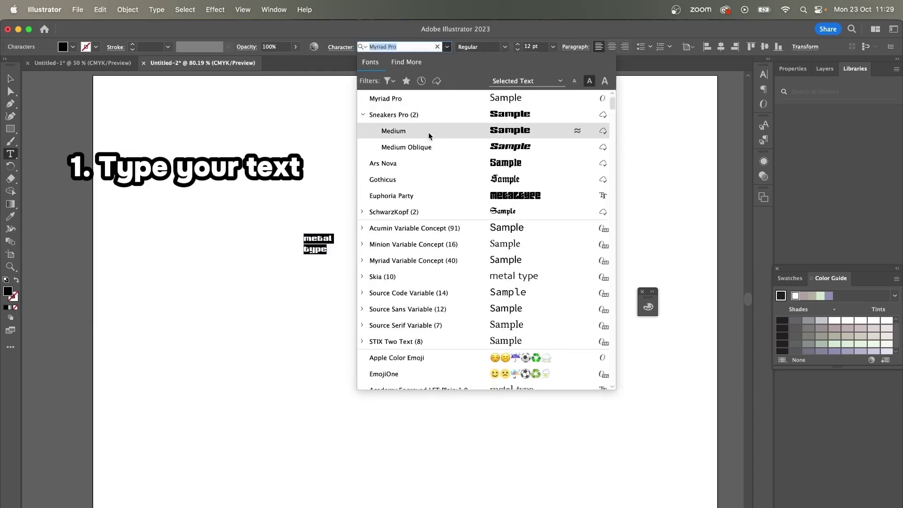
pyautogui.write('sneakers')
pyautogui.click(403, 115)
pyautogui.press('Escape')
# Step: Scale the text to about 97.9 pt, set 65 pt leading and centre-align it
pyautogui.moveTo(334, 256); pyautogui.dragTo(538, 407)
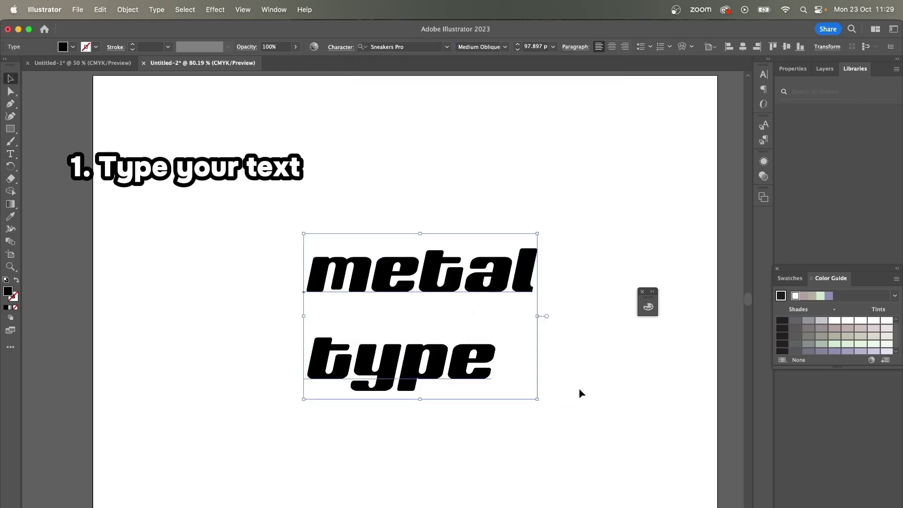
pyautogui.click(581, 47)
pyautogui.click(581, 47)
pyautogui.click(763, 89)
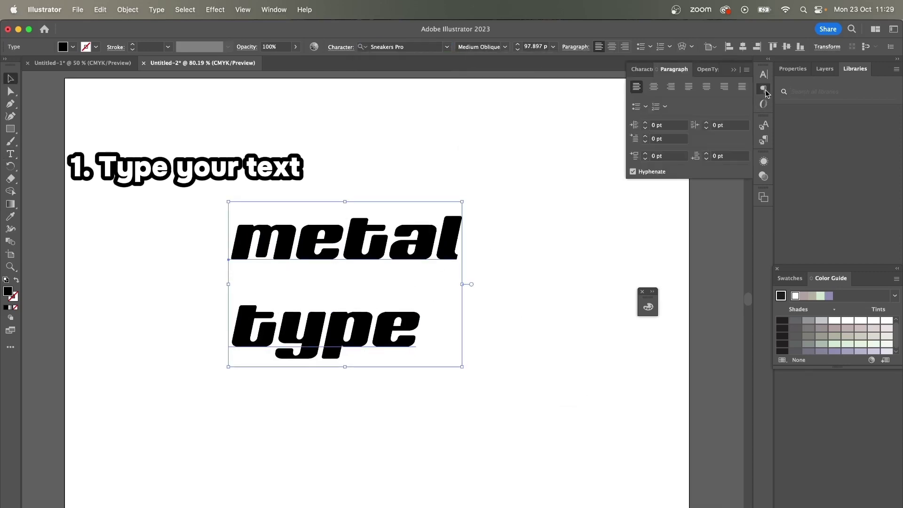
pyautogui.press('super+t')
pyautogui.scroll(-10, 704, 119)
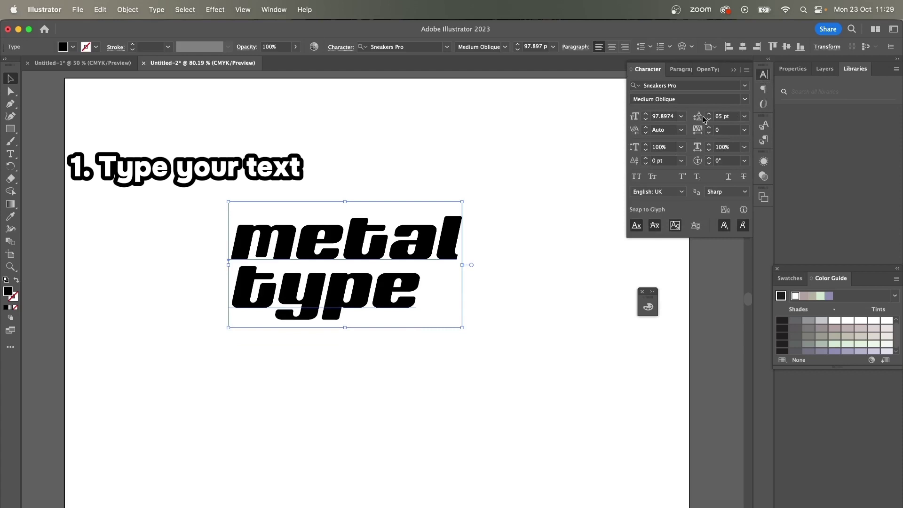
pyautogui.press('super+shift+c')
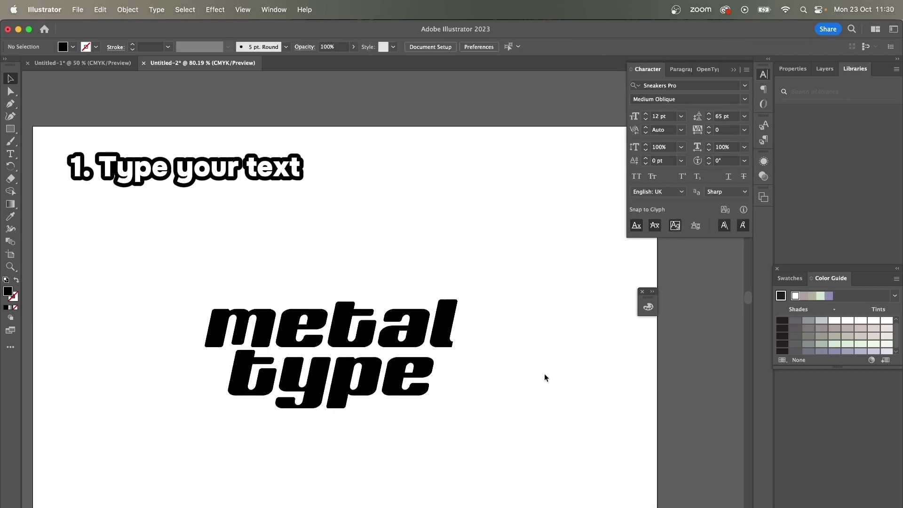
pyautogui.press('super+minus')
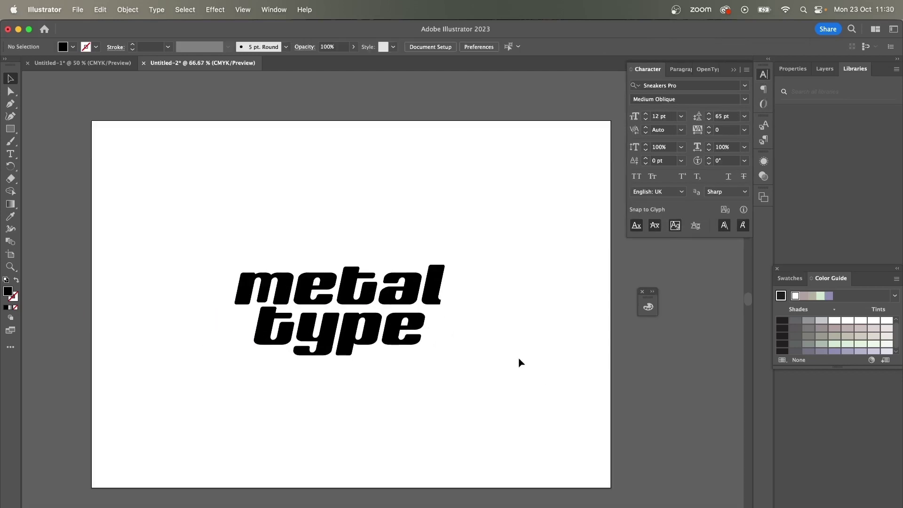
# Step: Draw a large light grey rectangle, send it behind the text, and shift both up-left
pyautogui.click(11, 134)
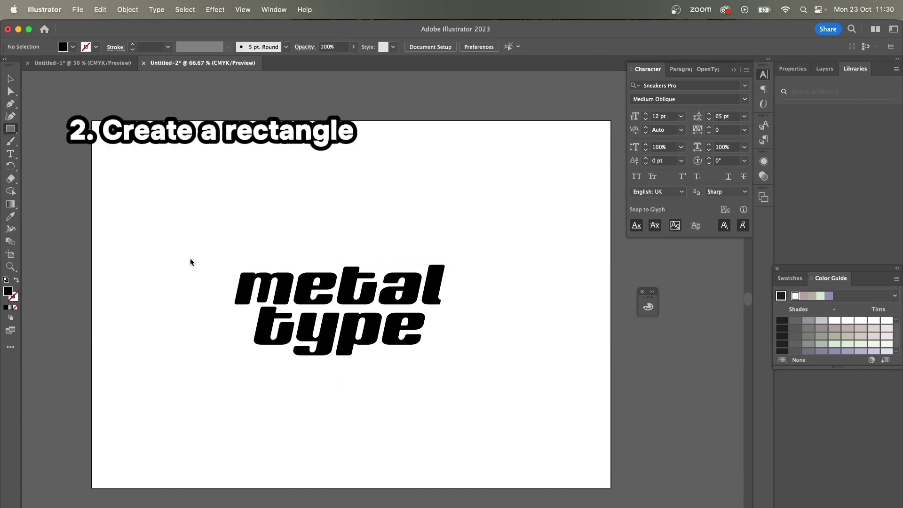
pyautogui.moveTo(192, 246); pyautogui.dragTo(508, 401)
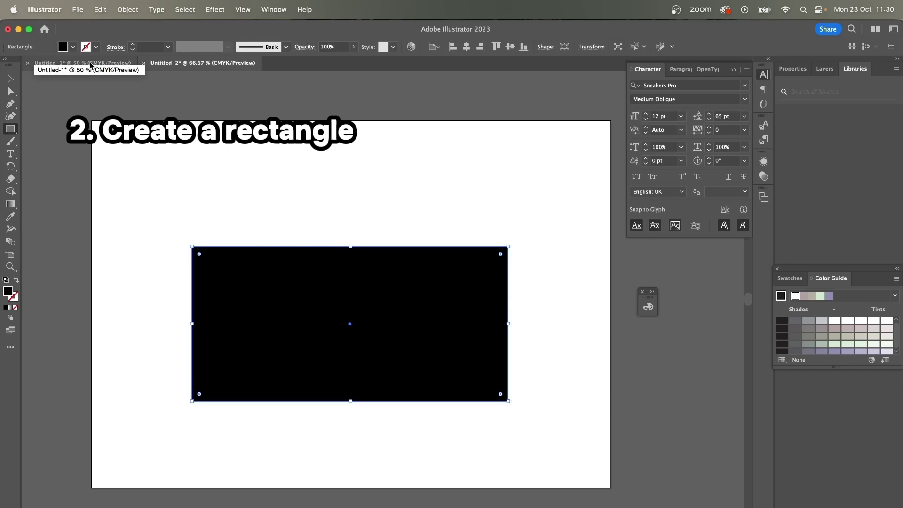
pyautogui.doubleClick(8, 291)
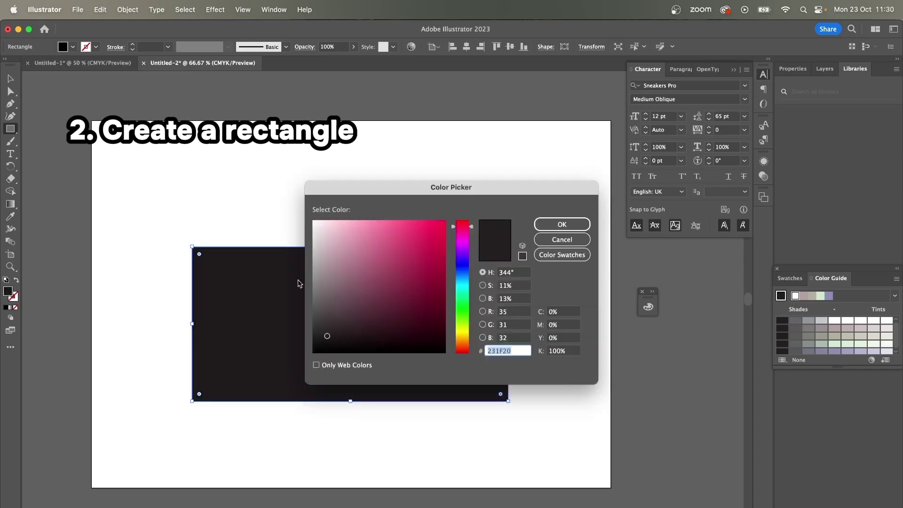
pyautogui.moveTo(341, 314); pyautogui.dragTo(293, 257)
pyautogui.click(566, 226)
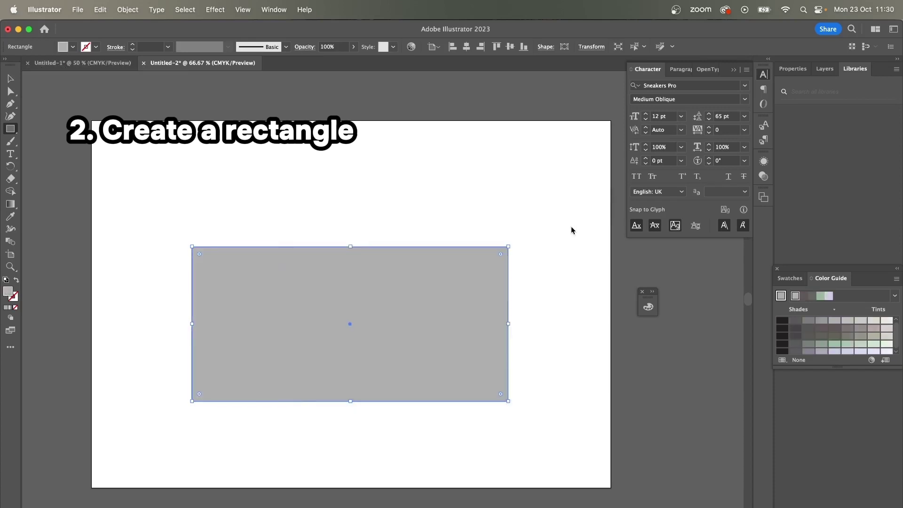
pyautogui.click(10, 79)
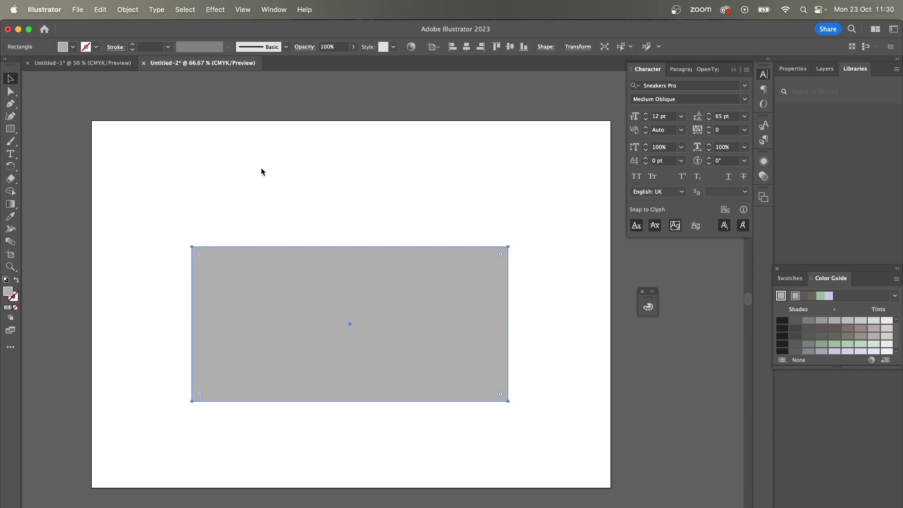
pyautogui.press('super+shift+bracketleft')
pyautogui.moveTo(157, 195); pyautogui.dragTo(341, 376)
pyautogui.moveTo(405, 375); pyautogui.dragTo(322, 277)
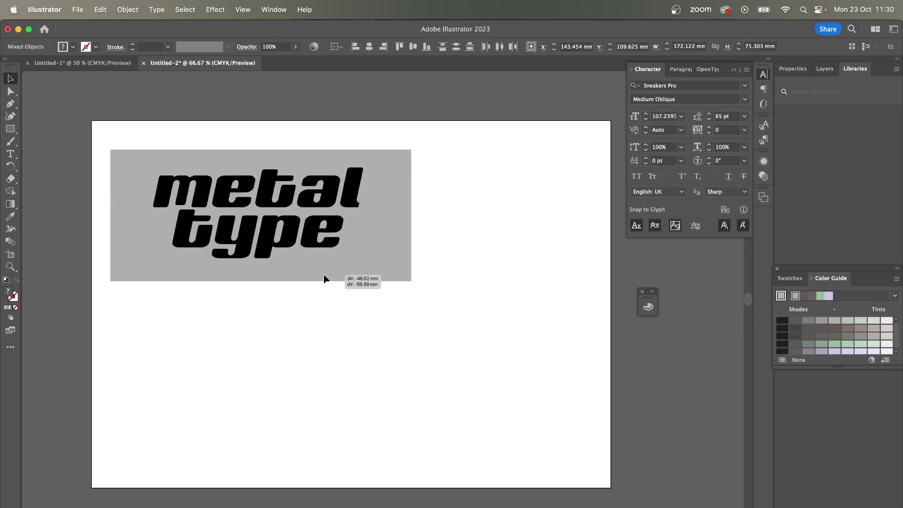
# Step: Give the 'metal type' text the rectangle's grey fill with the Eyedropper
pyautogui.press('super+shift+a')
pyautogui.click(295, 242)
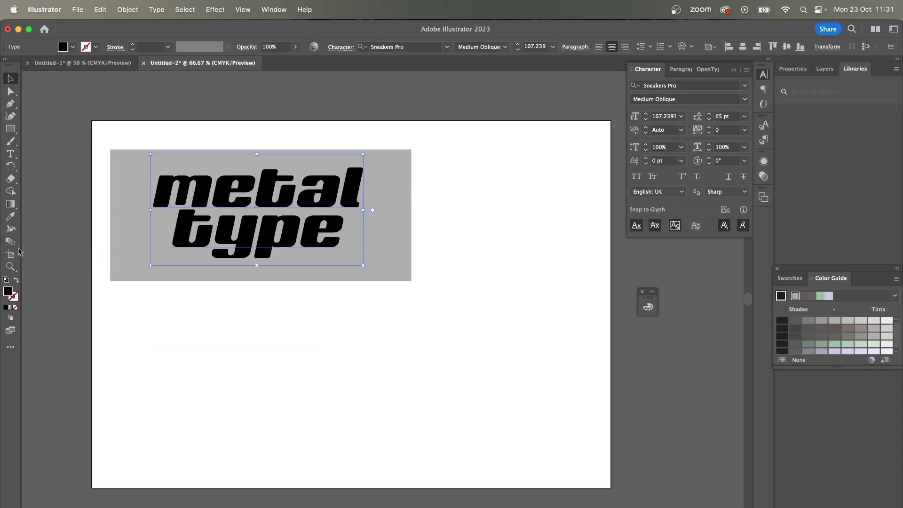
pyautogui.press('i')
pyautogui.click(384, 256)
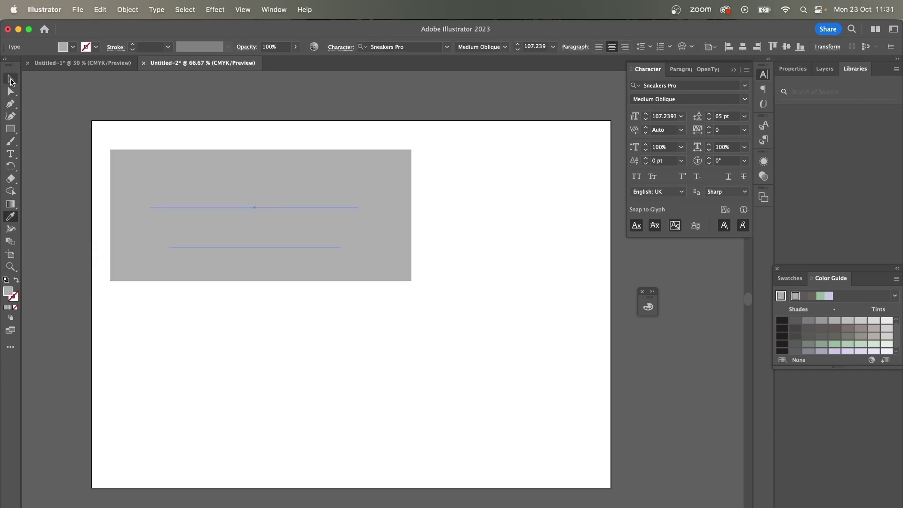
pyautogui.click(11, 80)
pyautogui.click(337, 338)
# Step: Group the grey rectangle with the 'metal type' text and open the Effect menu
pyautogui.moveTo(363, 340); pyautogui.dragTo(176, 162)
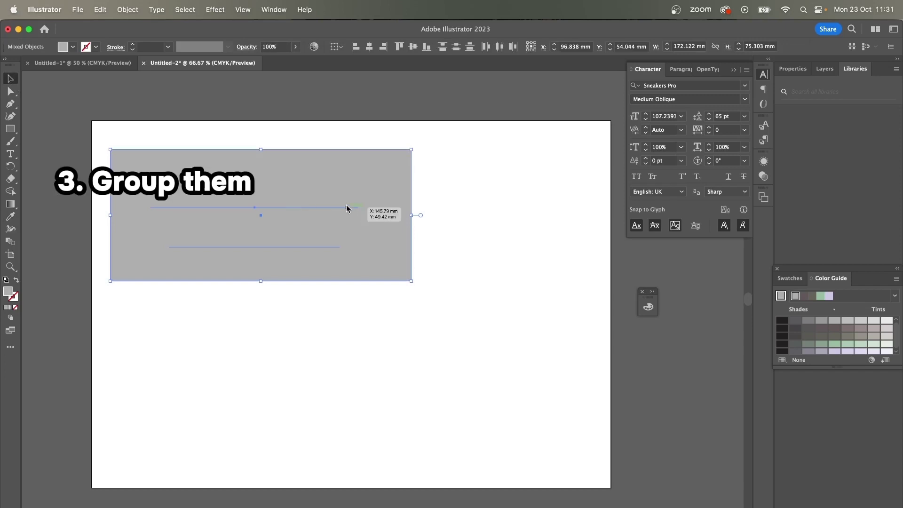
pyautogui.rightClick(378, 188)
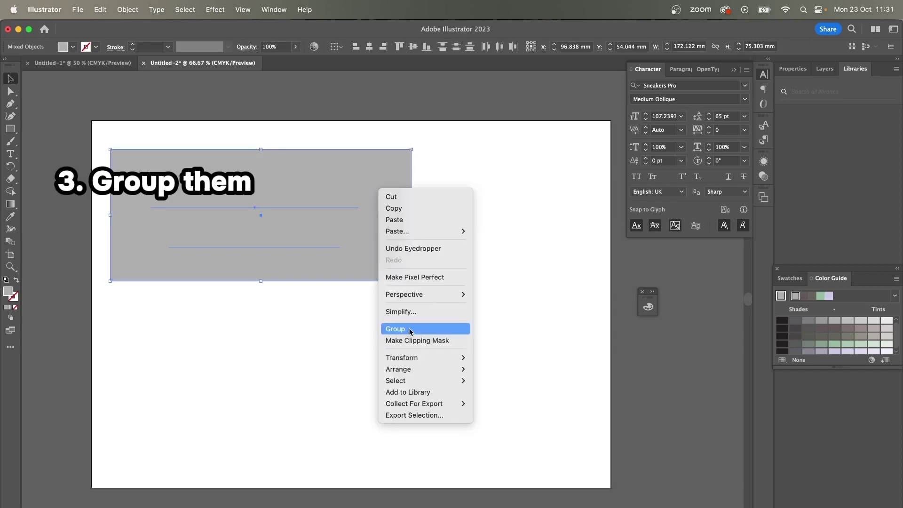
pyautogui.click(409, 330)
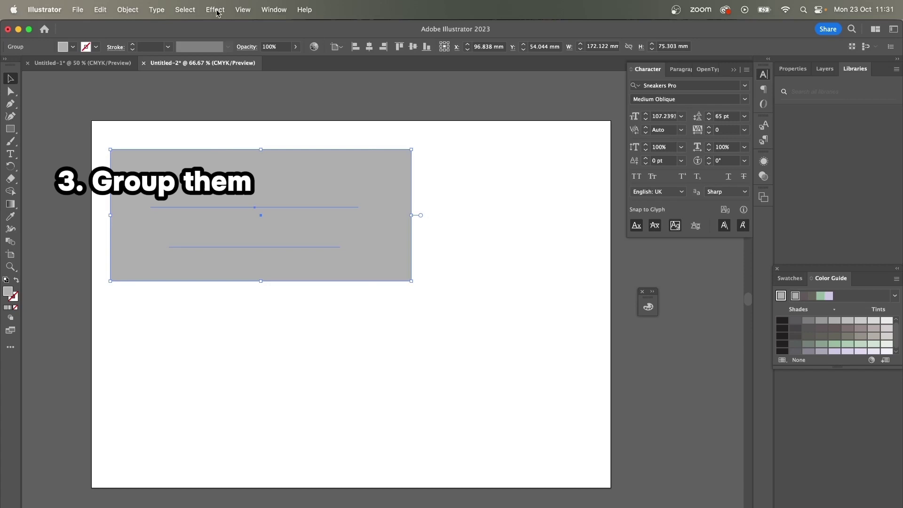
pyautogui.click(216, 10)
# Step: Apply an Inflate 3D effect with 20 mm depth, 80% volume and rotation 11°, 5°, 0°
pyautogui.moveTo(266, 87)
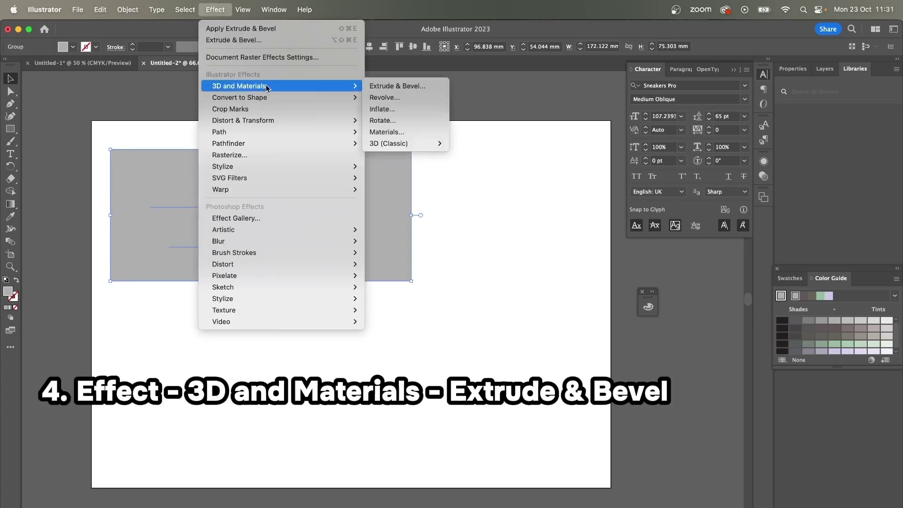
pyautogui.click(395, 88)
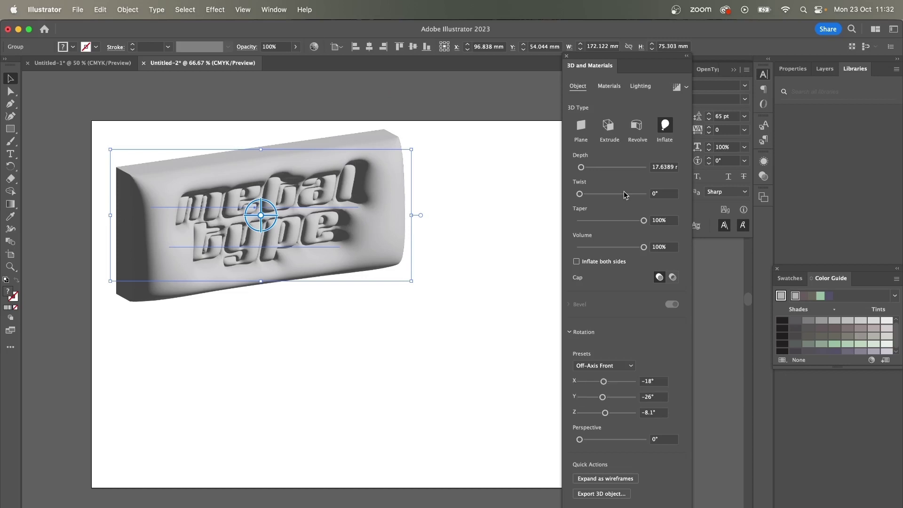
pyautogui.click(654, 168)
pyautogui.write('20')
pyautogui.press('Return')
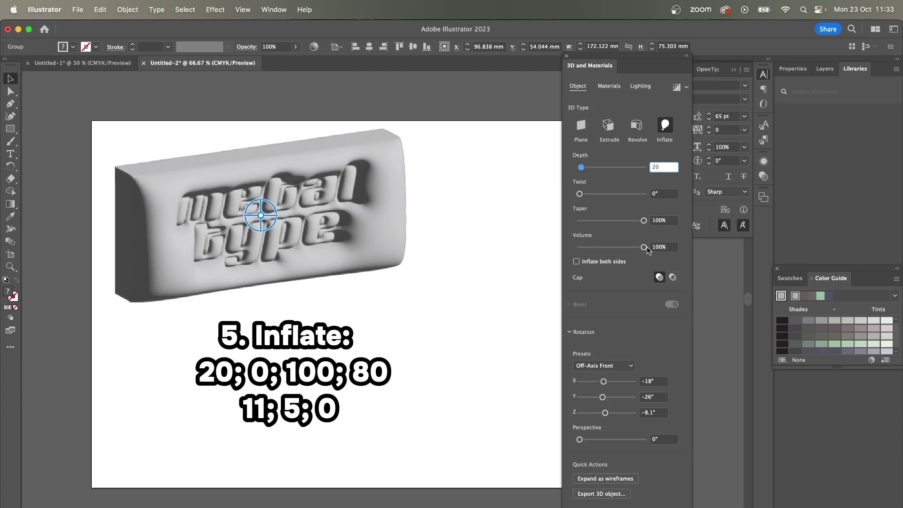
pyautogui.moveTo(643, 247); pyautogui.dragTo(630, 249)
pyautogui.moveTo(603, 382); pyautogui.dragTo(607, 381)
pyautogui.moveTo(602, 396); pyautogui.dragTo(608, 417)
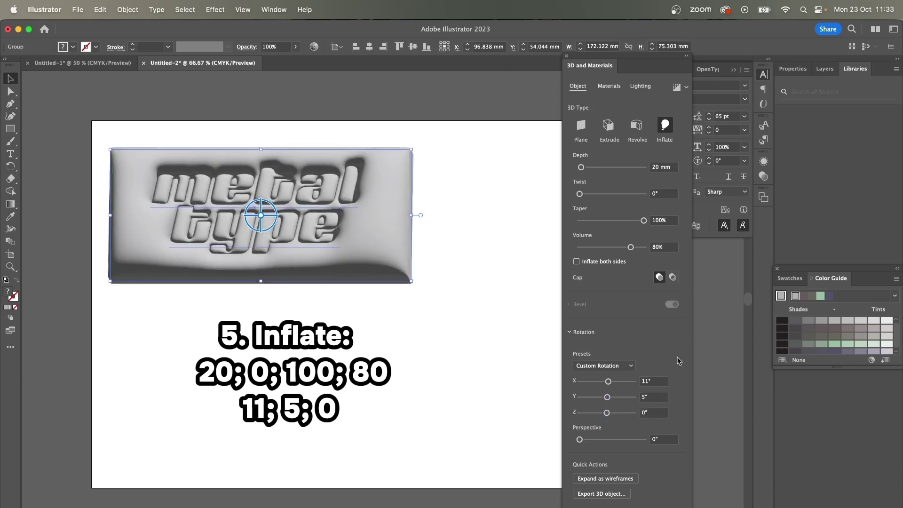
pyautogui.click(639, 86)
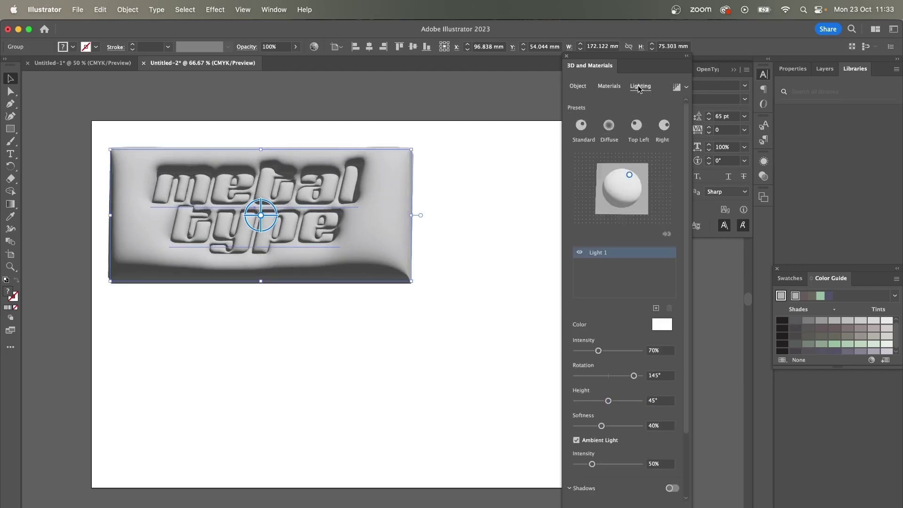
# Step: Use Diffuse lighting at 140% intensity, 148° rotation, 37° height, and centre the plate
pyautogui.click(608, 126)
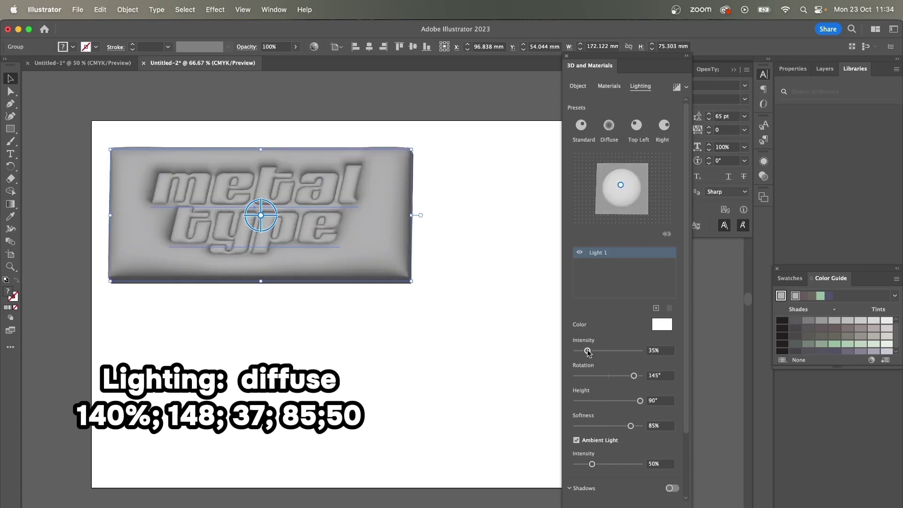
pyautogui.moveTo(587, 350); pyautogui.dragTo(608, 352)
pyautogui.click(659, 350)
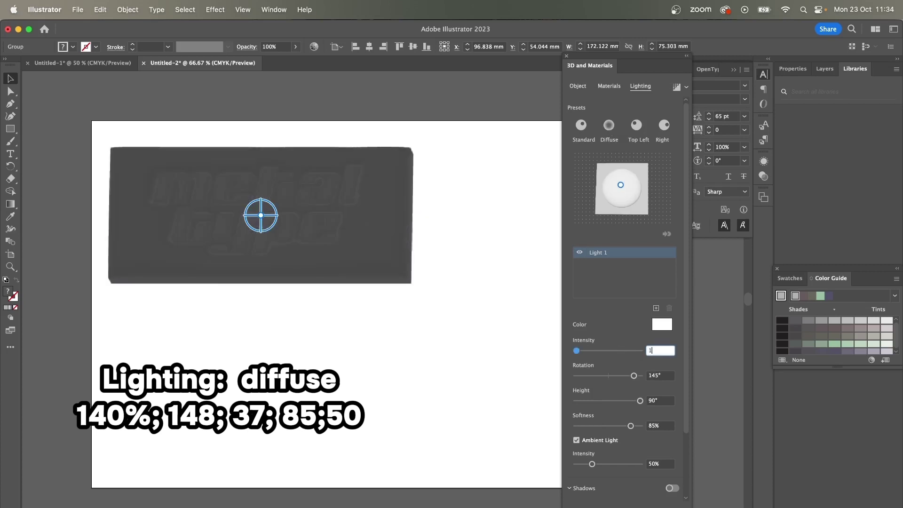
pyautogui.write('140')
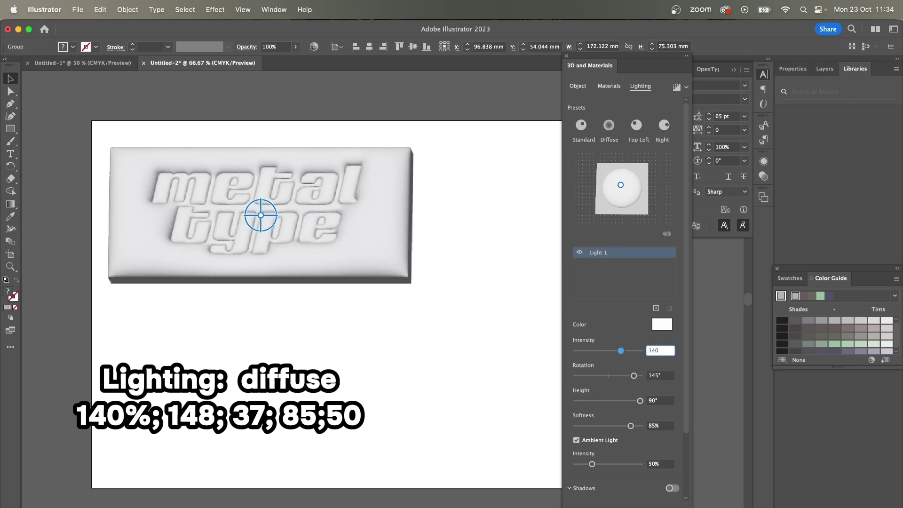
pyautogui.click(635, 375)
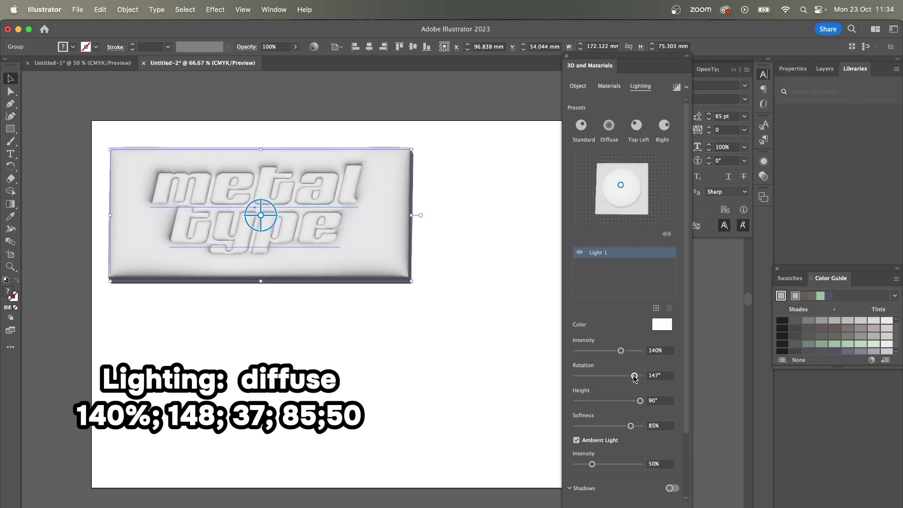
pyautogui.moveTo(634, 376); pyautogui.dragTo(612, 401)
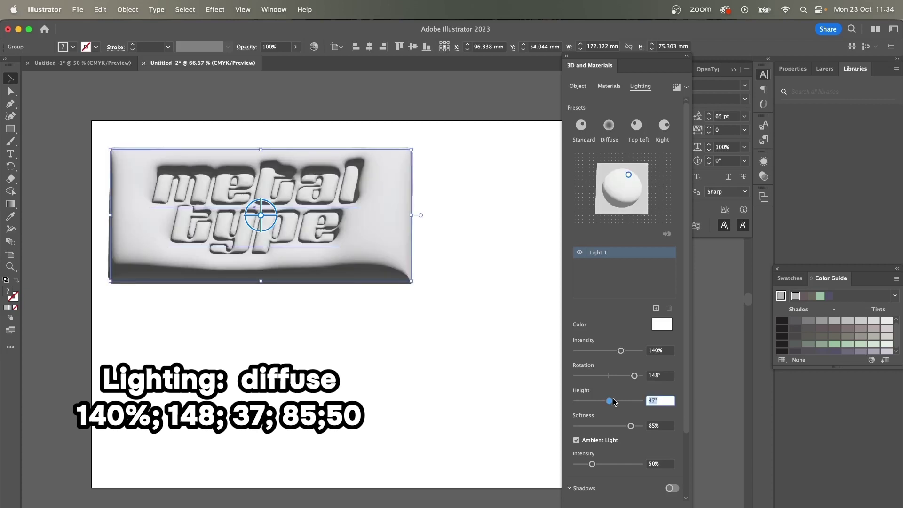
pyautogui.write('37')
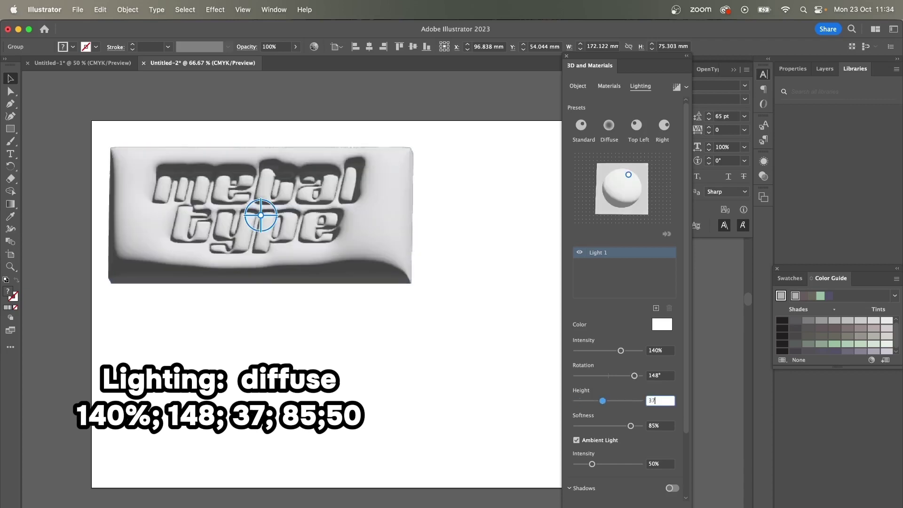
pyautogui.moveTo(399, 253); pyautogui.dragTo(435, 325)
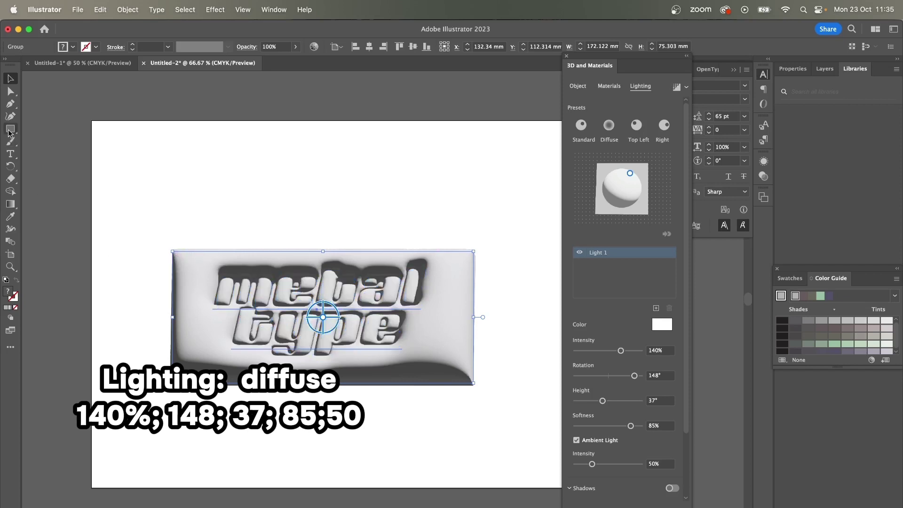
# Step: Pull the plate's top-left anchor down slightly, then render the 3D plate realistically
pyautogui.click(11, 92)
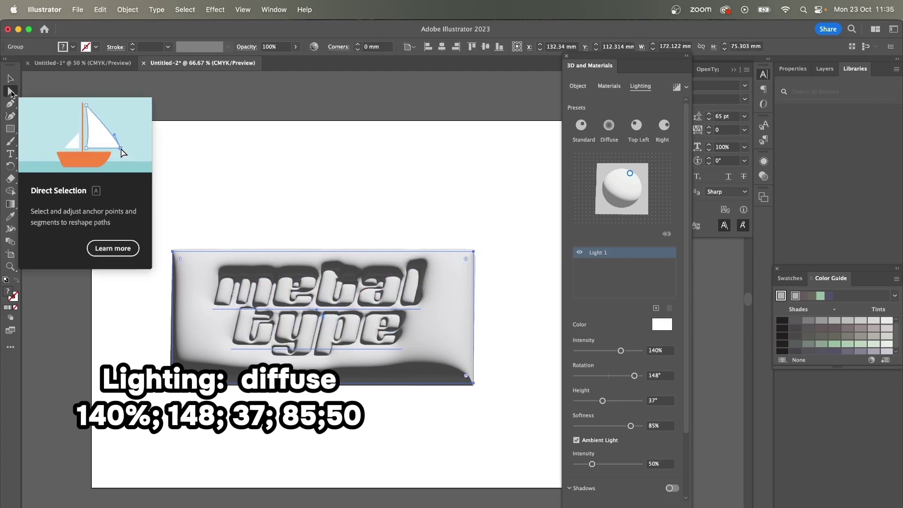
pyautogui.moveTo(172, 251); pyautogui.dragTo(172, 263)
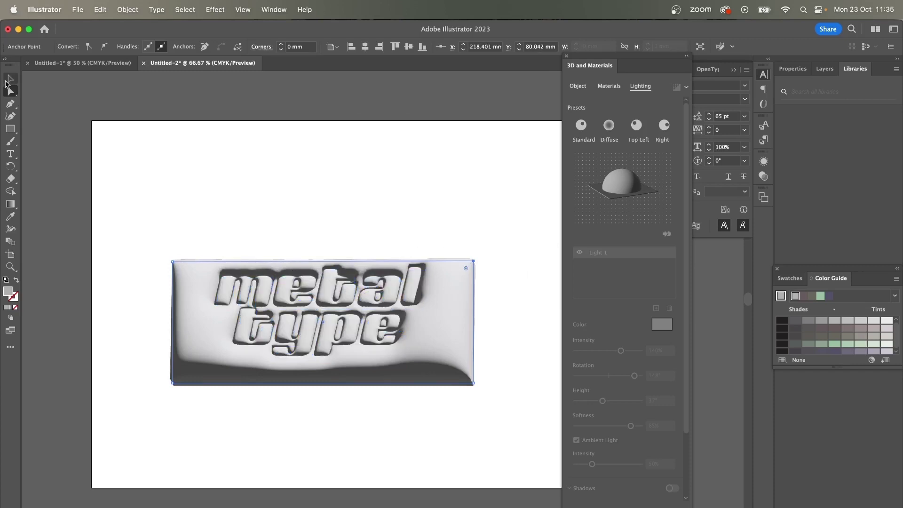
pyautogui.click(11, 78)
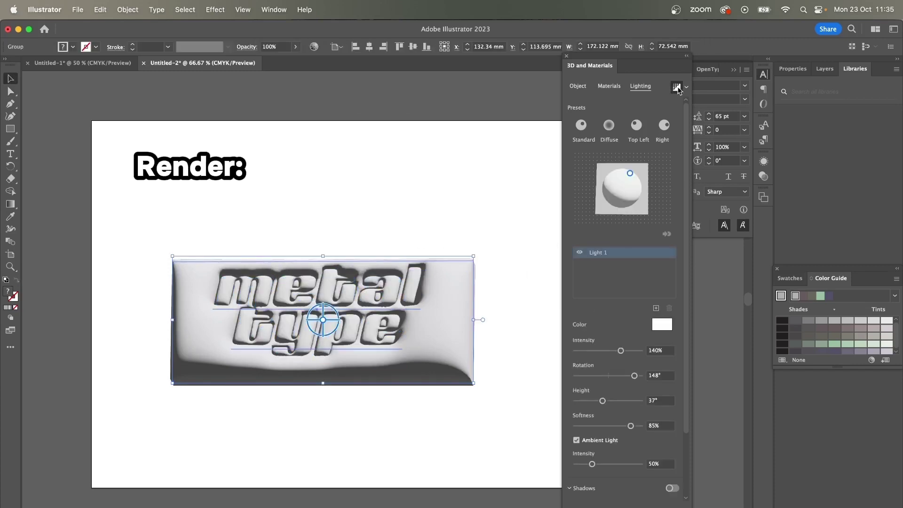
pyautogui.click(500, 203)
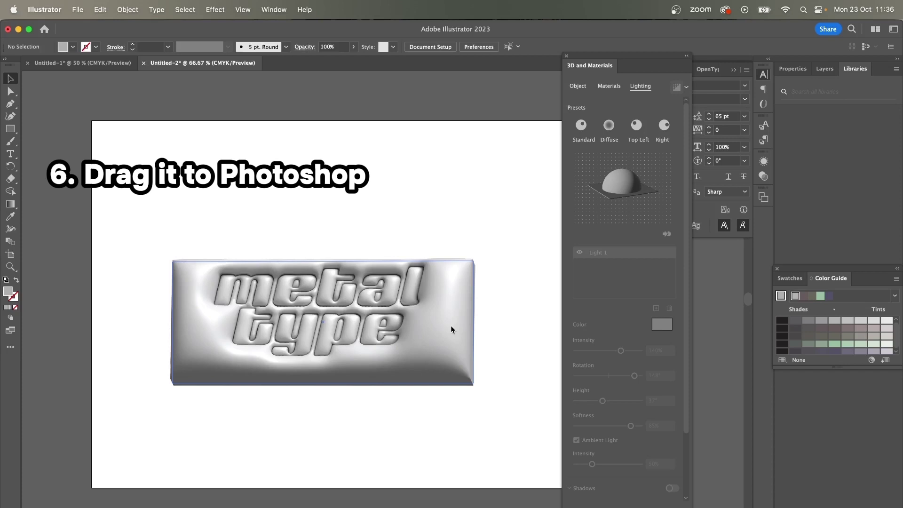
# Step: Bring the rendered plate into Photoshop's Untitled-2 as a Vector Smart Object and open Filter
pyautogui.moveTo(451, 326); pyautogui.dragTo(621, 507)
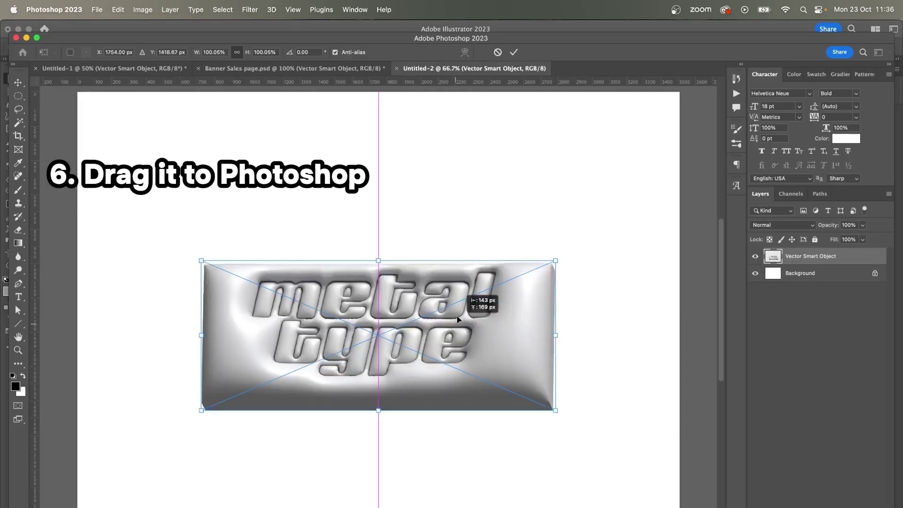
pyautogui.moveTo(459, 302); pyautogui.dragTo(463, 313)
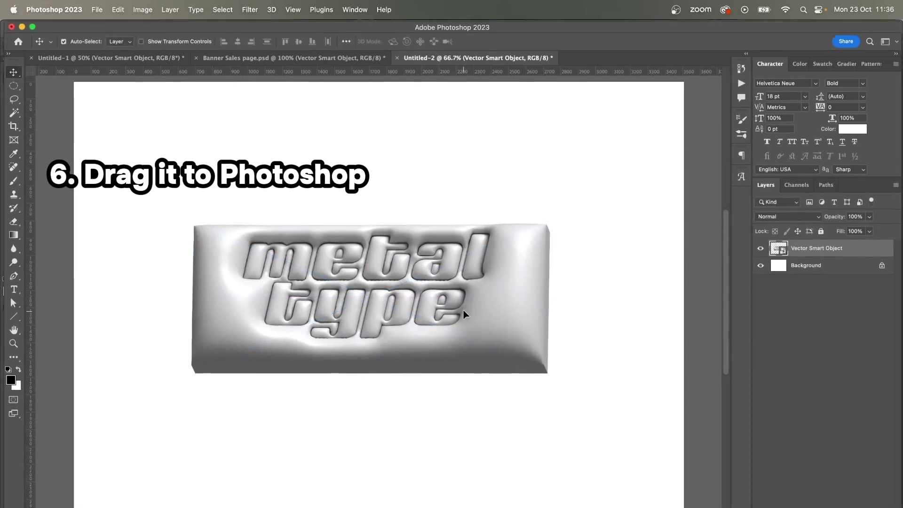
pyautogui.click(254, 11)
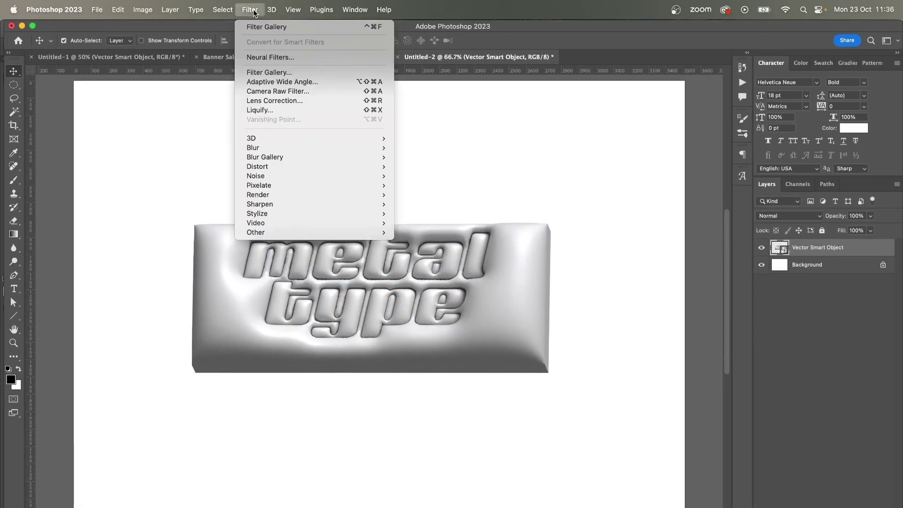
# Step: Apply Bas Relief in the Filter Gallery with Detail 14 and Smoothness 5
pyautogui.click(269, 72)
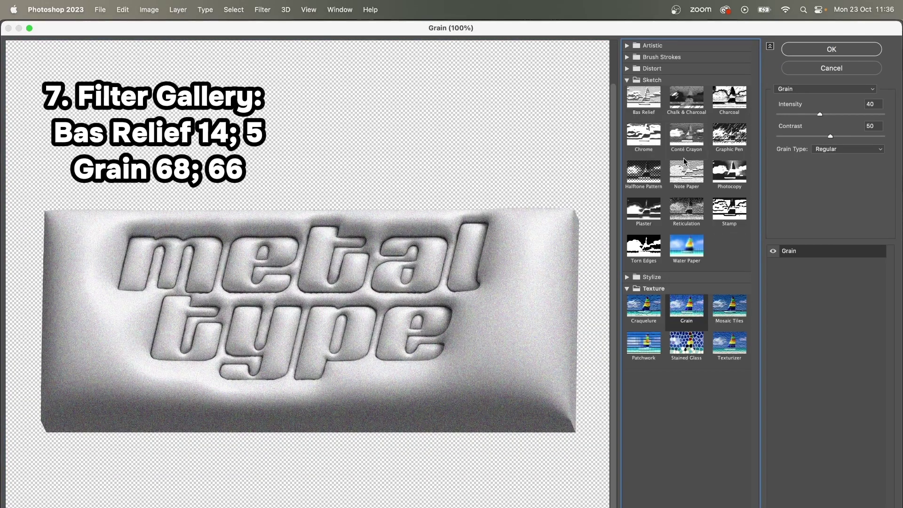
pyautogui.click(649, 98)
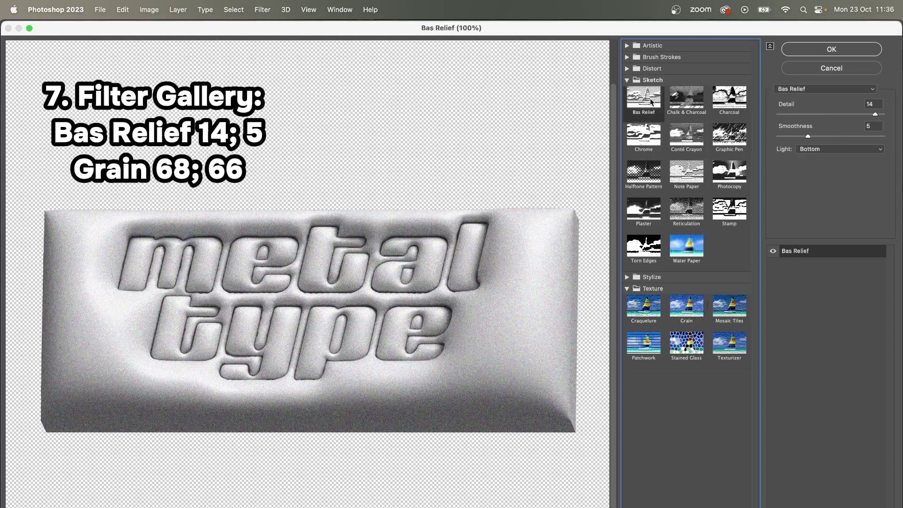
pyautogui.click(780, 114)
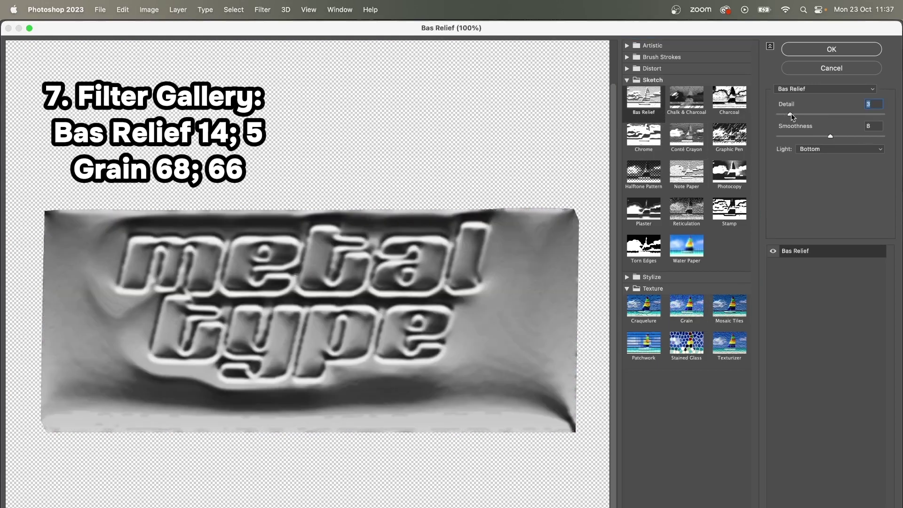
pyautogui.moveTo(791, 114); pyautogui.dragTo(876, 114)
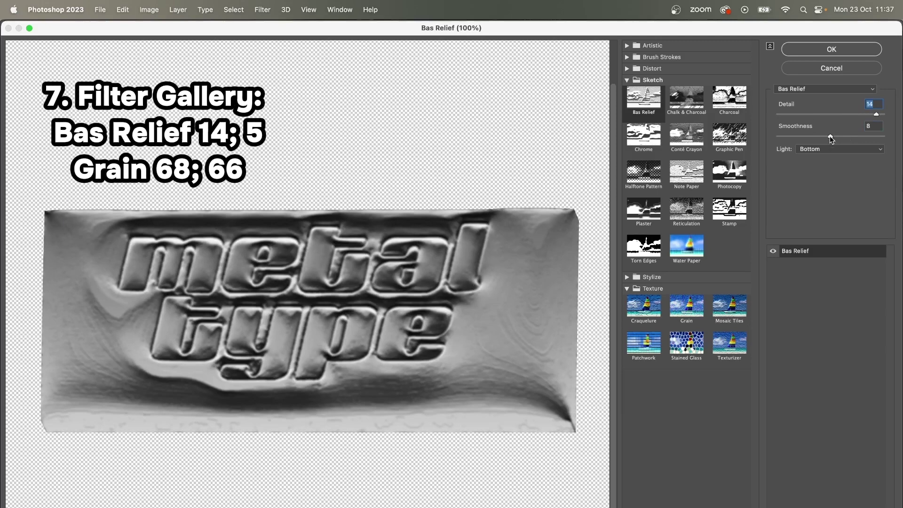
pyautogui.moveTo(831, 139); pyautogui.dragTo(808, 137)
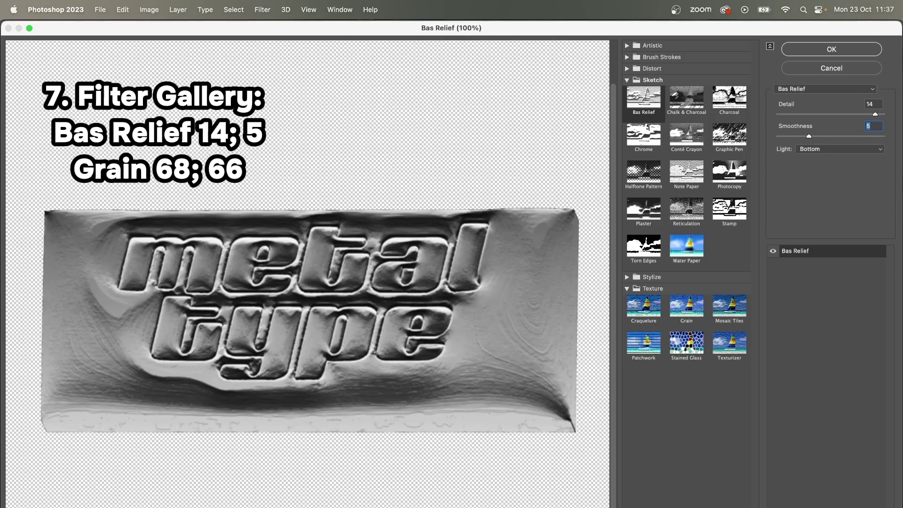
# Step: Add a Grain effect layer at Intensity 68, Contrast 66 and apply the filters
pyautogui.click(872, 507)
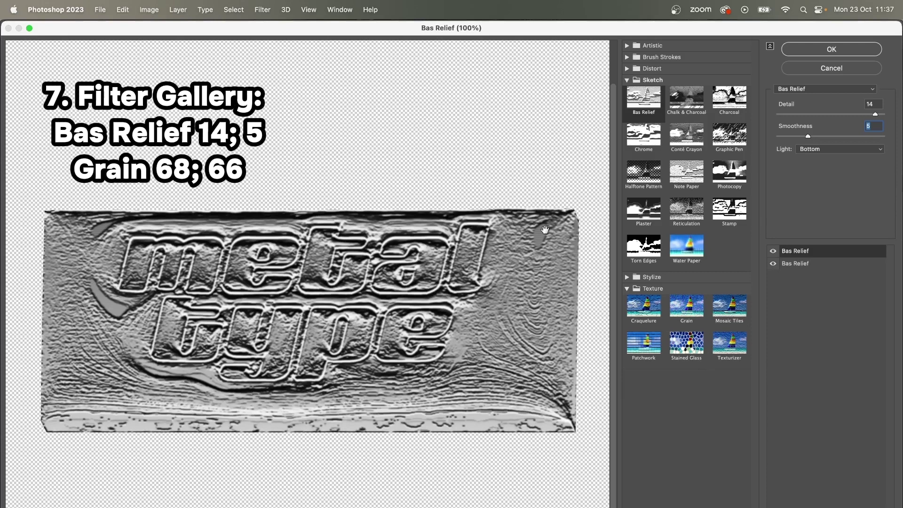
pyautogui.click(687, 306)
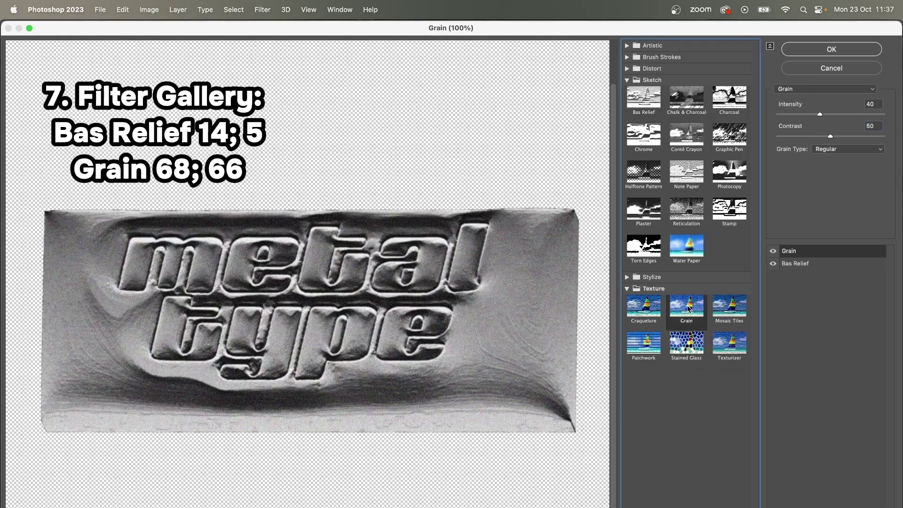
pyautogui.moveTo(820, 114); pyautogui.dragTo(844, 138)
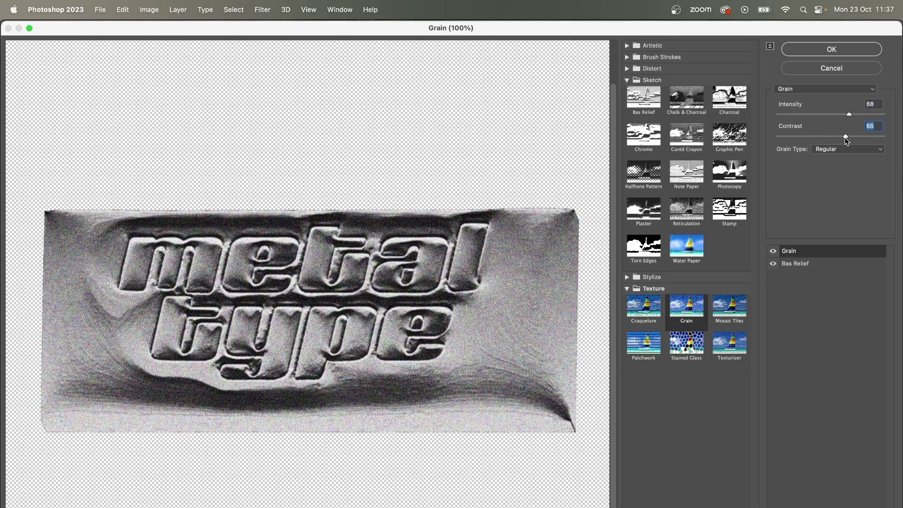
pyautogui.click(832, 49)
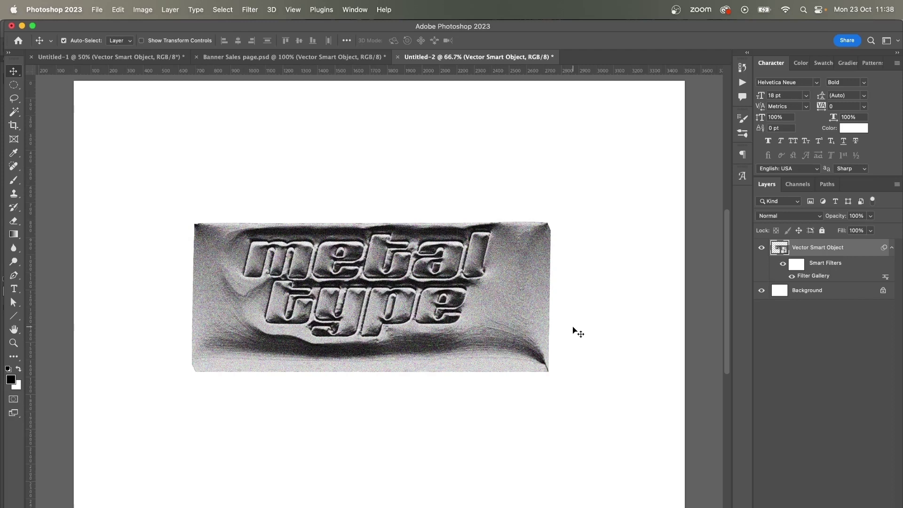
pyautogui.press('super')
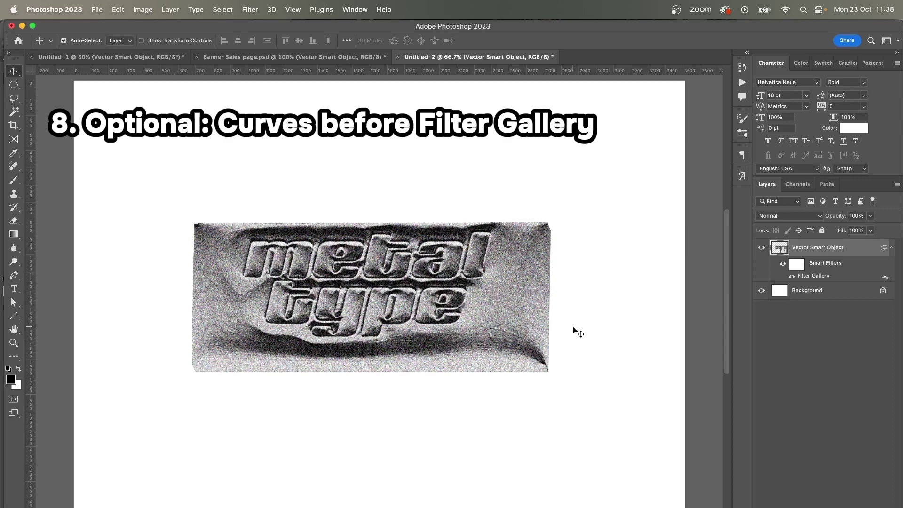
# Step: Experiment with a harsh, high-contrast Curves shape using several curve points
pyautogui.press('super+m')
pyautogui.moveTo(640, 358); pyautogui.dragTo(649, 320)
pyautogui.moveTo(585, 413); pyautogui.dragTo(594, 411)
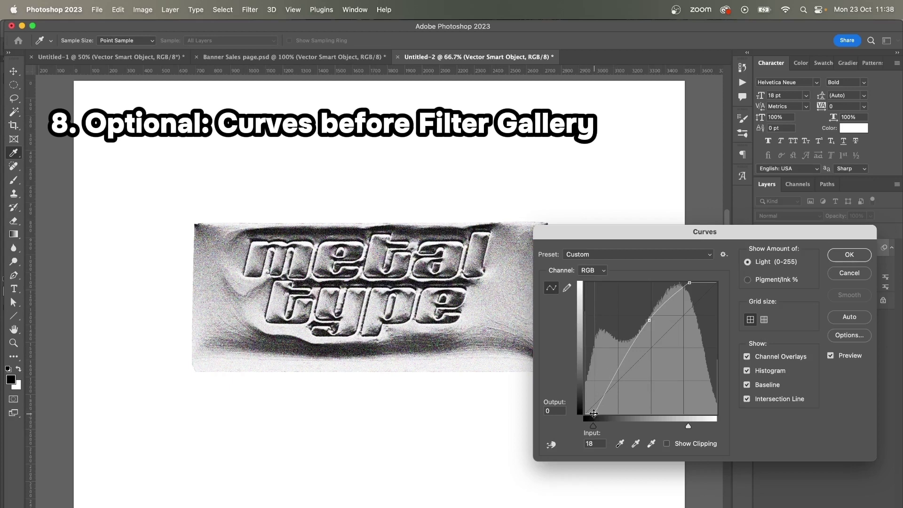
pyautogui.moveTo(592, 413); pyautogui.dragTo(585, 282)
pyautogui.click(598, 375)
pyautogui.click(689, 283)
pyautogui.moveTo(689, 282); pyautogui.dragTo(640, 402)
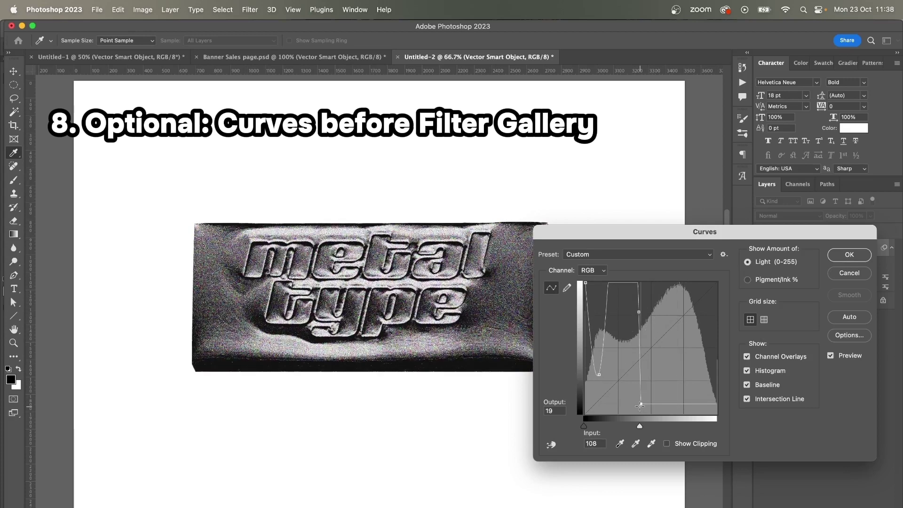
pyautogui.click(622, 313)
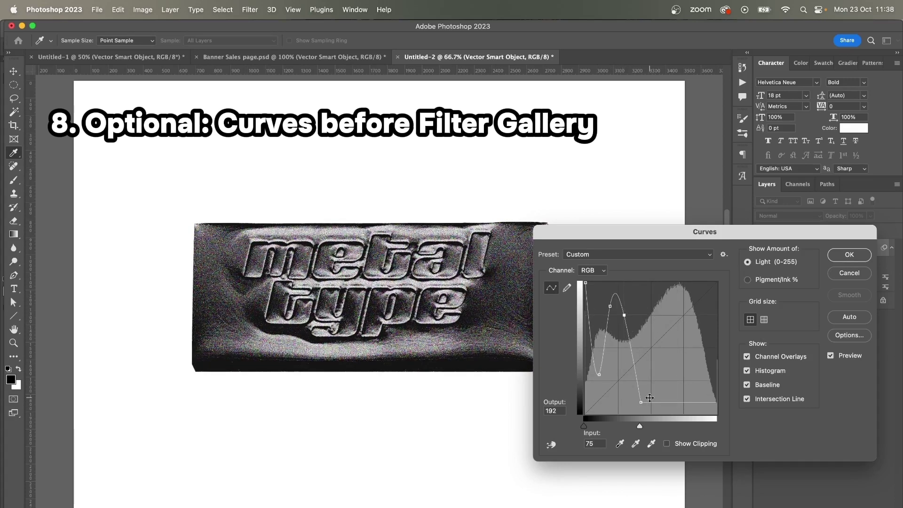
pyautogui.moveTo(635, 401); pyautogui.dragTo(630, 397)
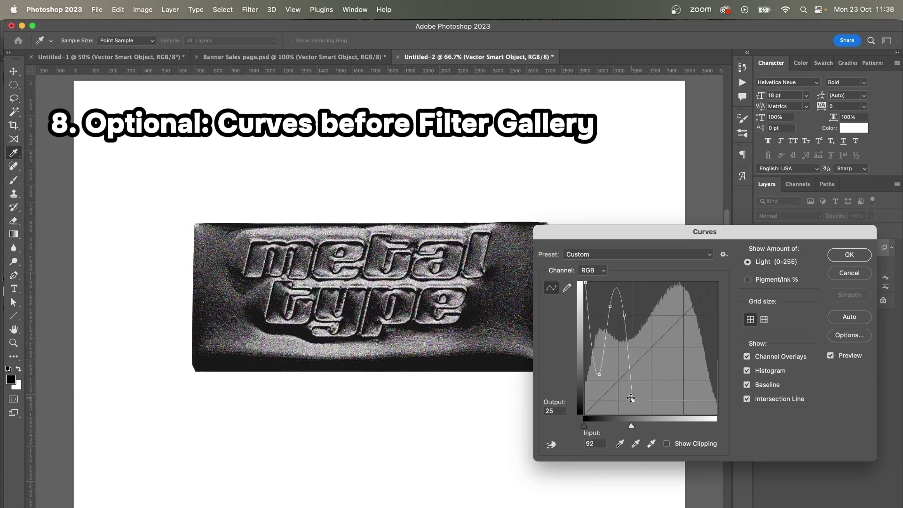
pyautogui.moveTo(585, 282); pyautogui.dragTo(611, 296)
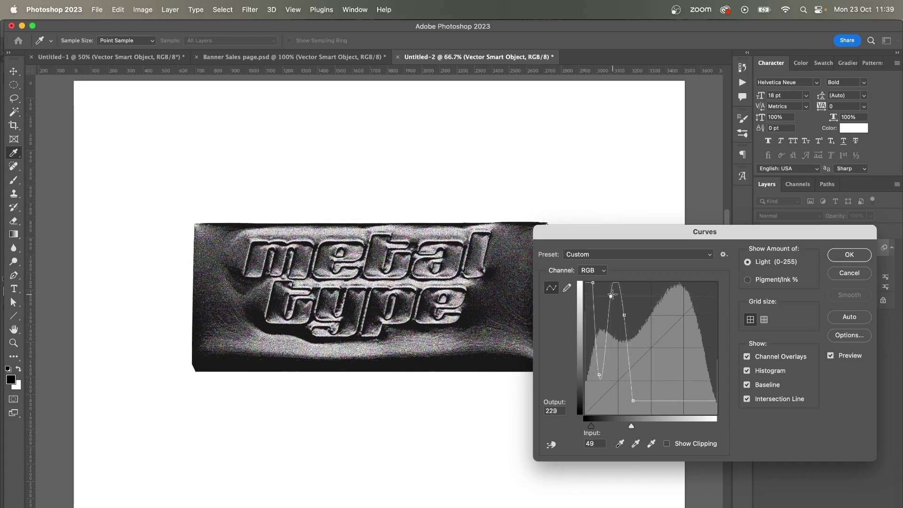
pyautogui.moveTo(633, 235); pyautogui.dragTo(592, 236)
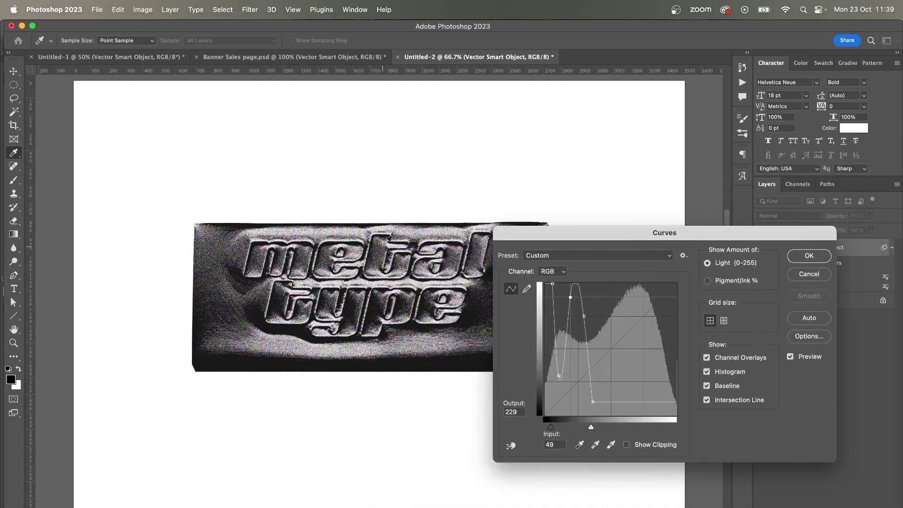
pyautogui.moveTo(558, 376); pyautogui.dragTo(559, 339)
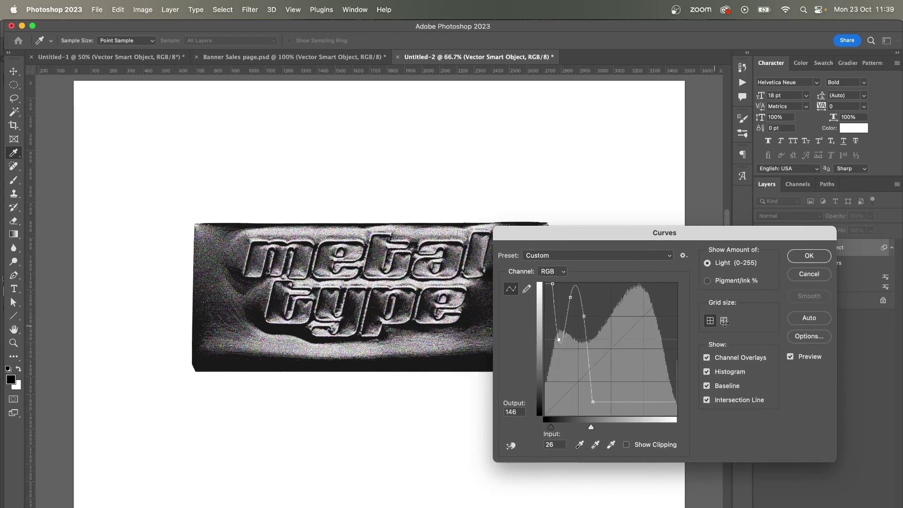
# Step: Reset the curve, move the white point in, and bow the midtones upward
pyautogui.keyDown('alt'); pyautogui.click(809, 274); pyautogui.keyUp('alt')
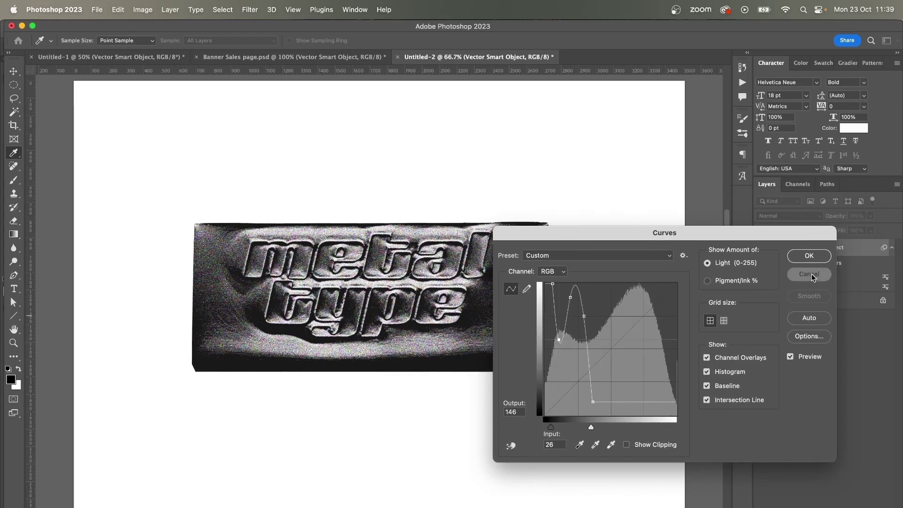
pyautogui.moveTo(662, 274); pyautogui.dragTo(651, 278)
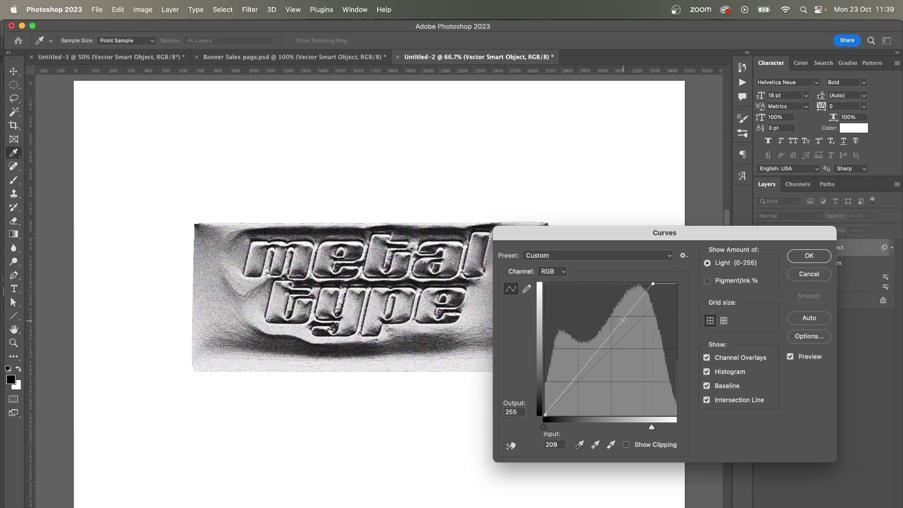
pyautogui.moveTo(619, 320); pyautogui.dragTo(617, 318)
# Step: Confirm the gentle Curves adjustment as a smart filter on the plate
pyautogui.press('Return')
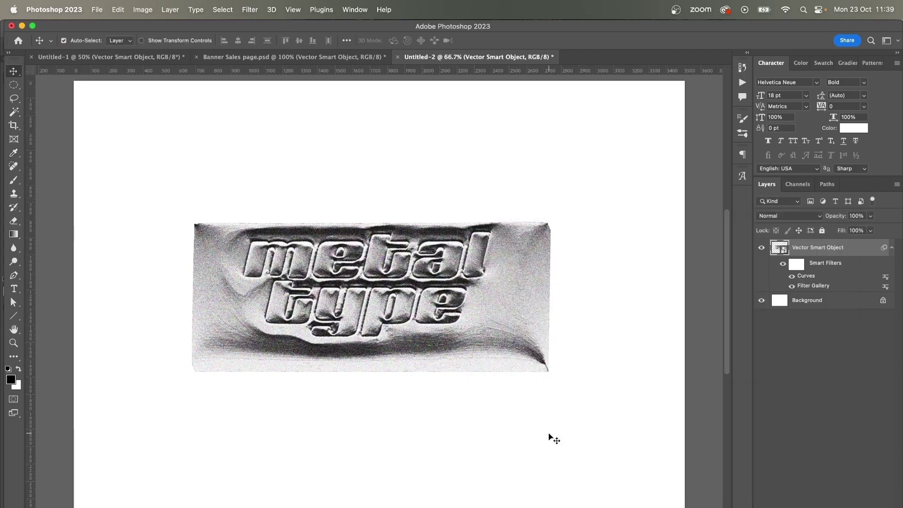